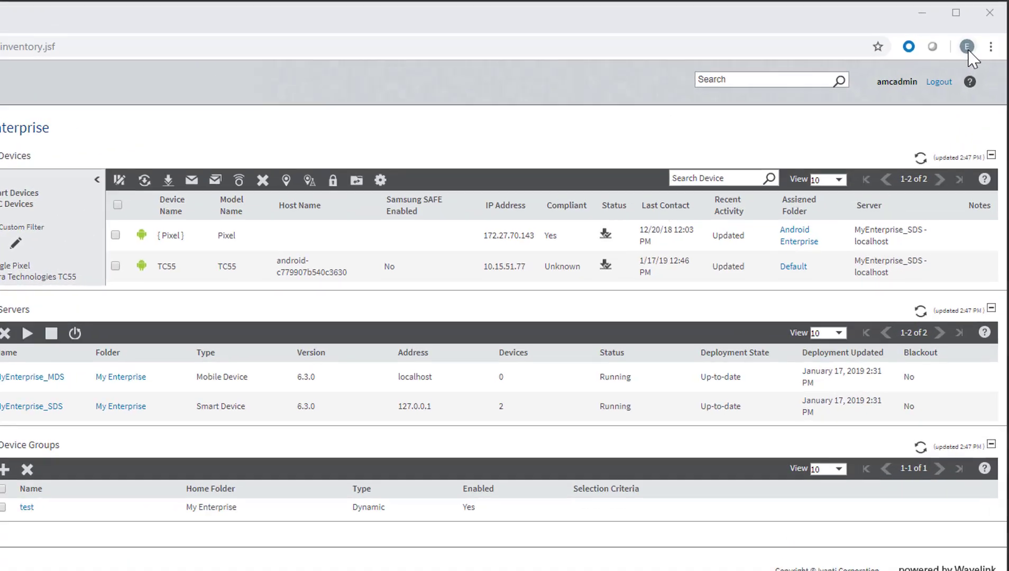
From Avalanche's Android Enterprise settings, start a new enterprise and accept the Google sign-up redirect
{"action": "left_click", "coordinate": [978, 33]}
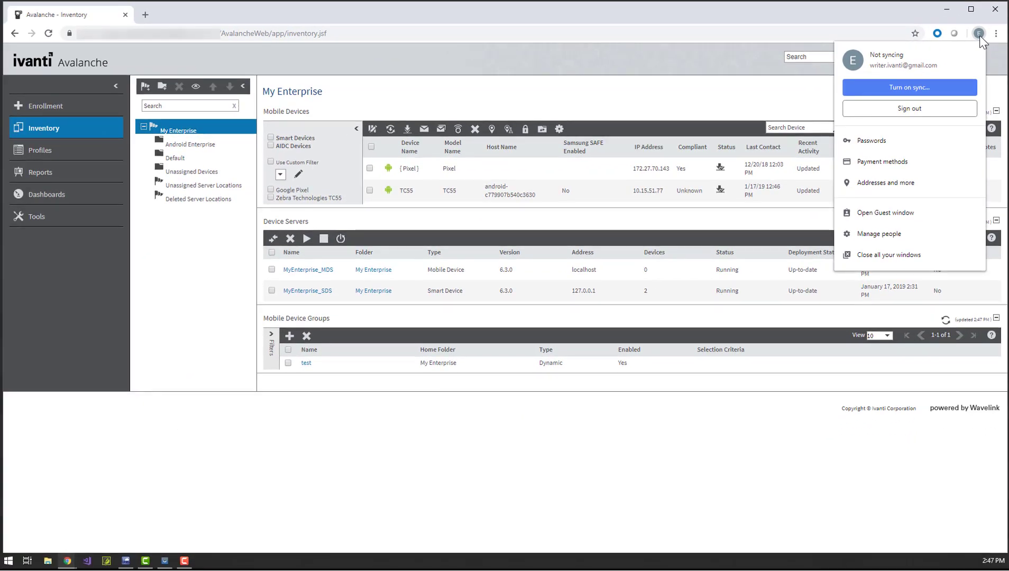
{"action": "left_click", "coordinate": [979, 36]}
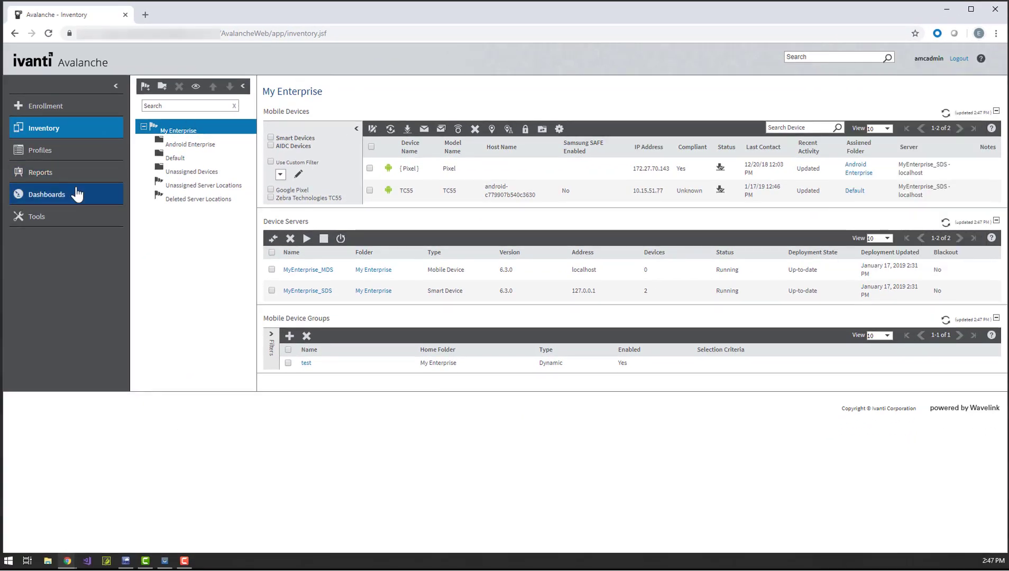
{"action": "left_click", "coordinate": [62, 219]}
{"action": "left_click", "coordinate": [66, 256]}
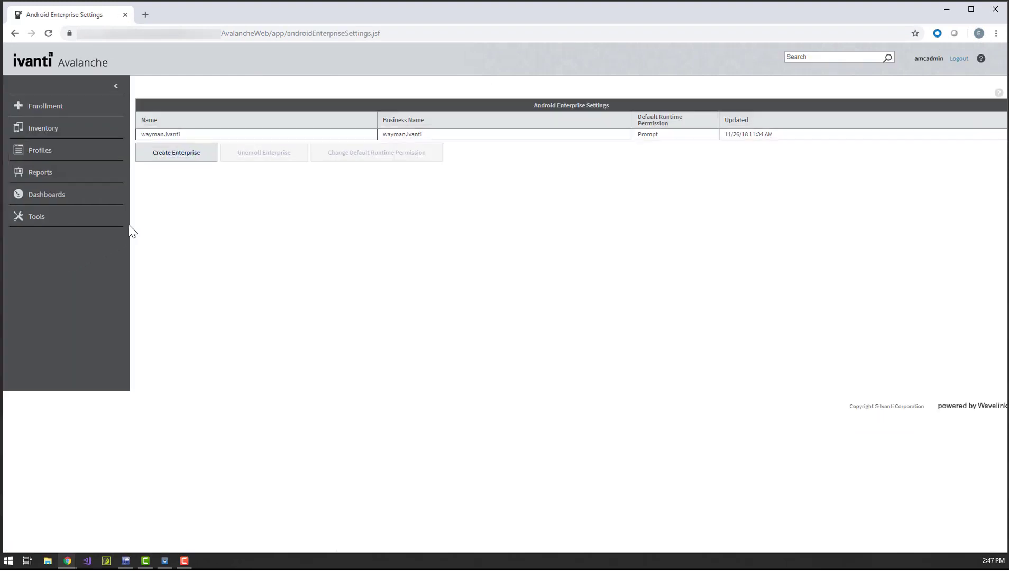
{"action": "left_click", "coordinate": [190, 157]}
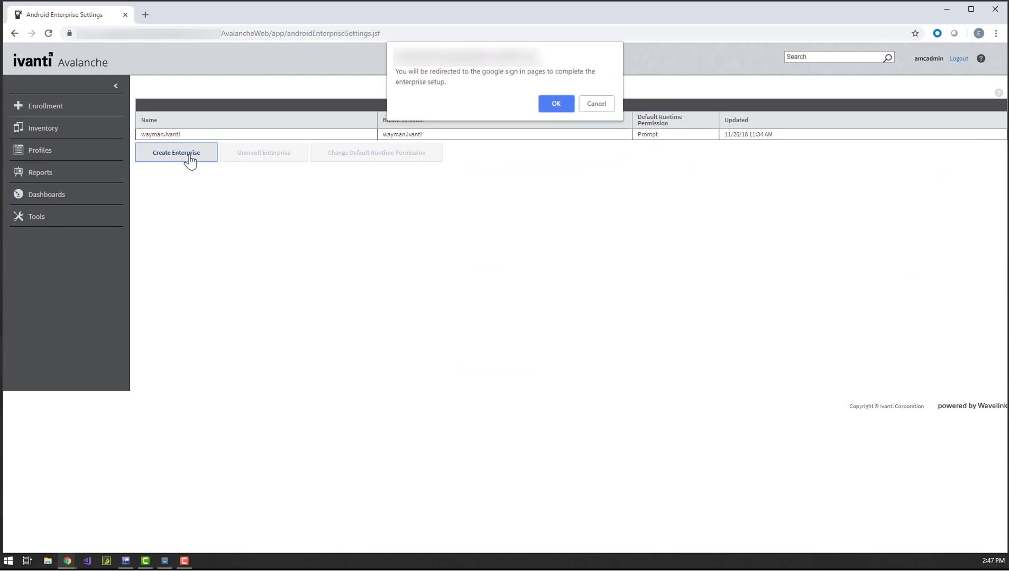
{"action": "left_click", "coordinate": [548, 106]}
Register the business 'Ivanti' in Managed Google Play, accepting the agreement and completing registration
{"action": "left_click", "coordinate": [107, 181]}
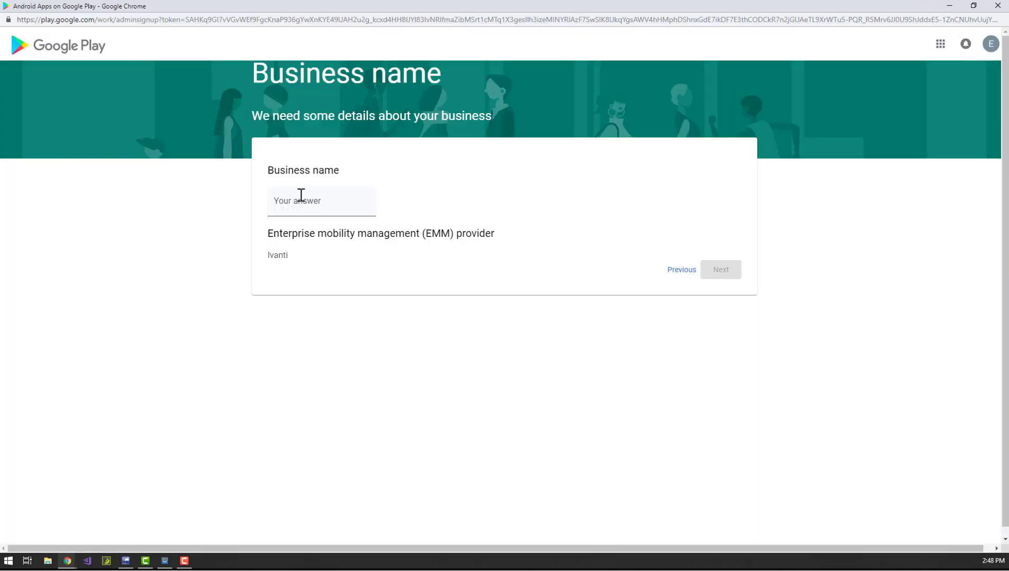
{"action": "left_click", "coordinate": [325, 198]}
{"action": "type", "text": "Ivanti"}
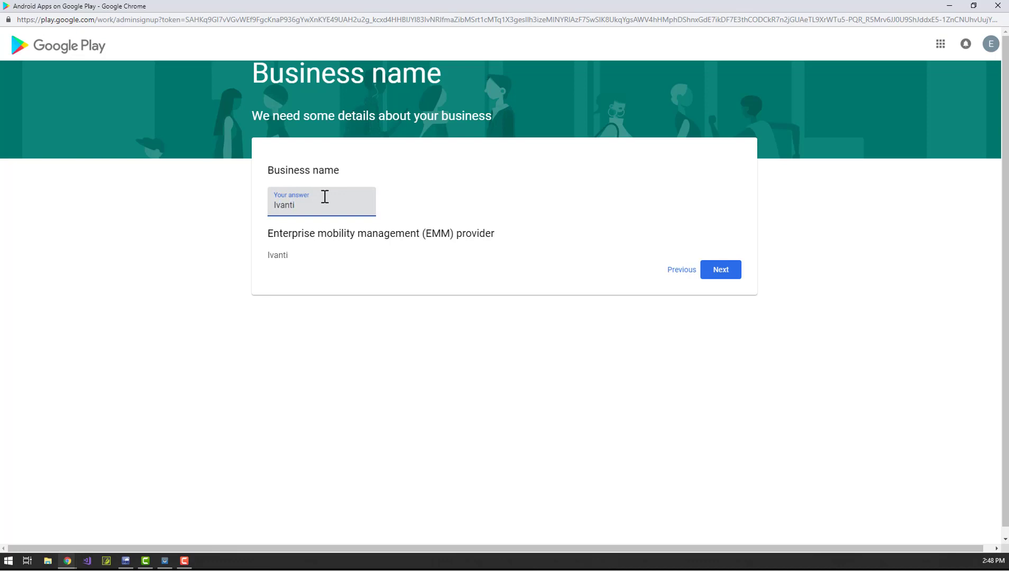
{"action": "left_click", "coordinate": [714, 271]}
{"action": "scroll", "coordinate": [713, 271], "scroll_direction": "down", "scroll_amount": 1}
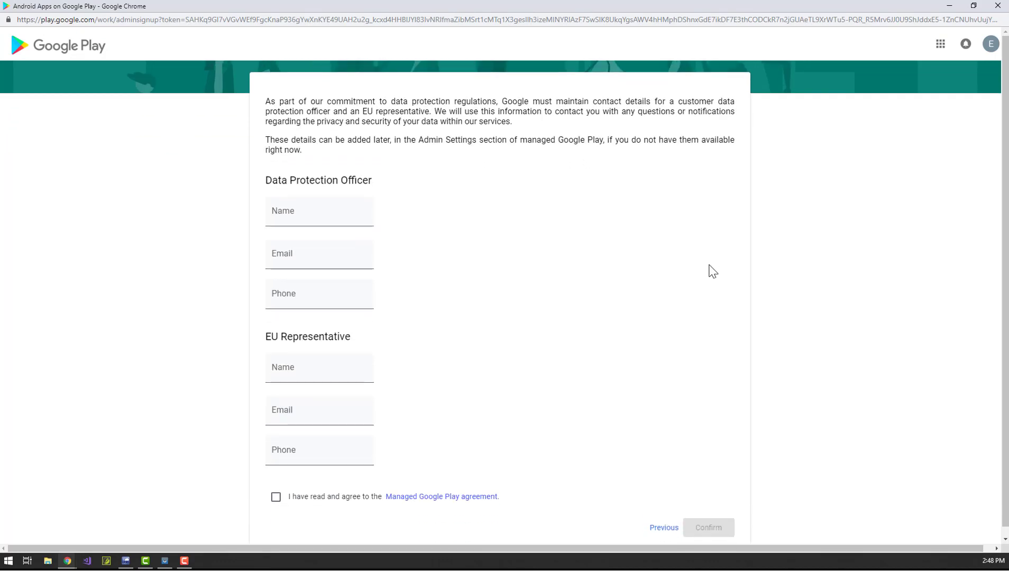
{"action": "left_click", "coordinate": [276, 496]}
{"action": "left_click", "coordinate": [707, 529]}
{"action": "left_click", "coordinate": [512, 170]}
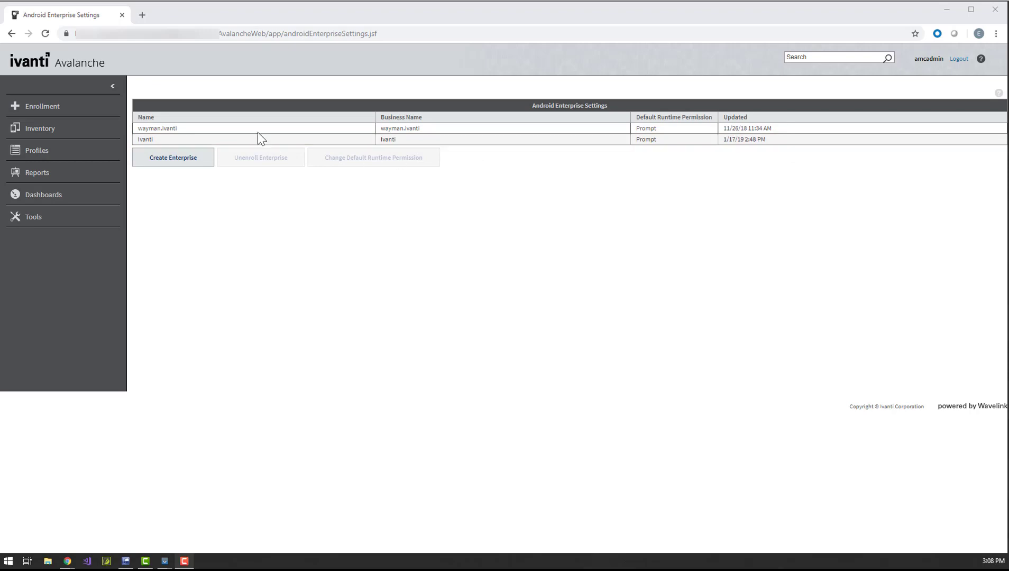
Create an enrollment rule with ID and target folder 'AndroidEnterprise' and an enrollment password
{"action": "left_click", "coordinate": [82, 112]}
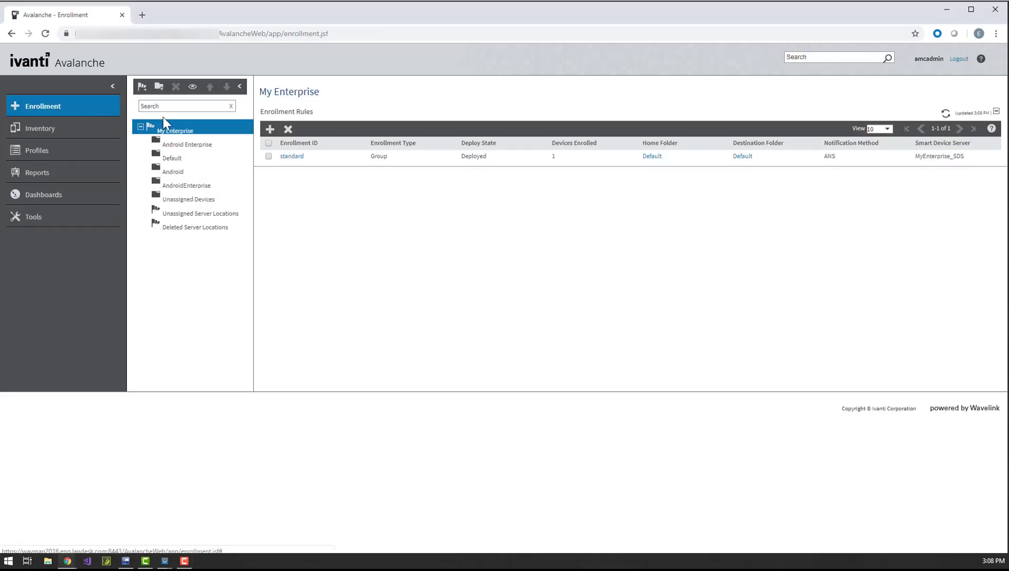
{"action": "left_click", "coordinate": [267, 127]}
{"action": "type", "text": "AndroidEnterprise"}
{"action": "key", "text": "Tab"}
{"action": "type", "text": "AndroidEnterprise"}
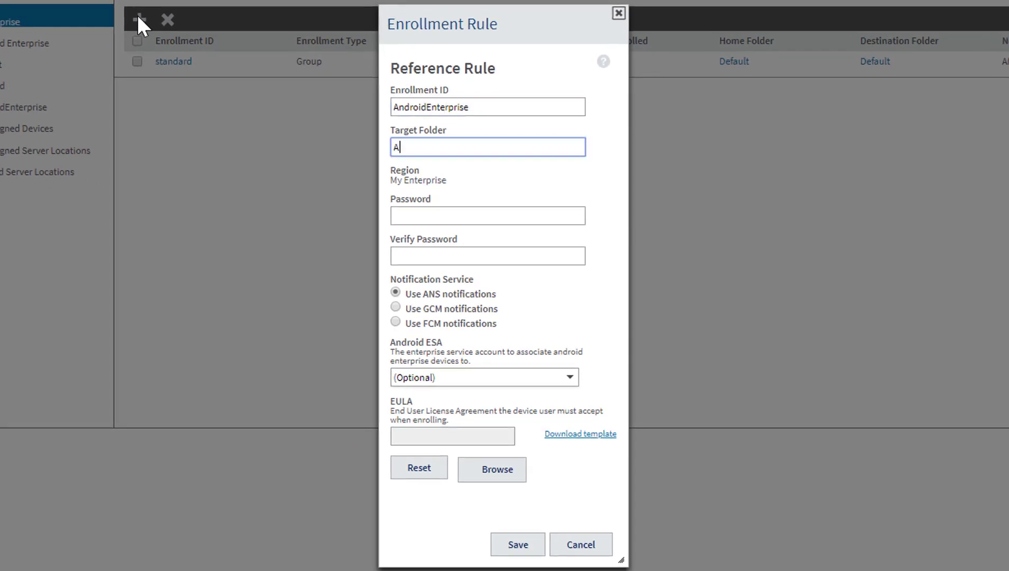
{"action": "key", "text": "Tab"}
{"action": "type", "text": "•••"}
{"action": "key", "text": "Tab"}
{"action": "type", "text": "•••"}
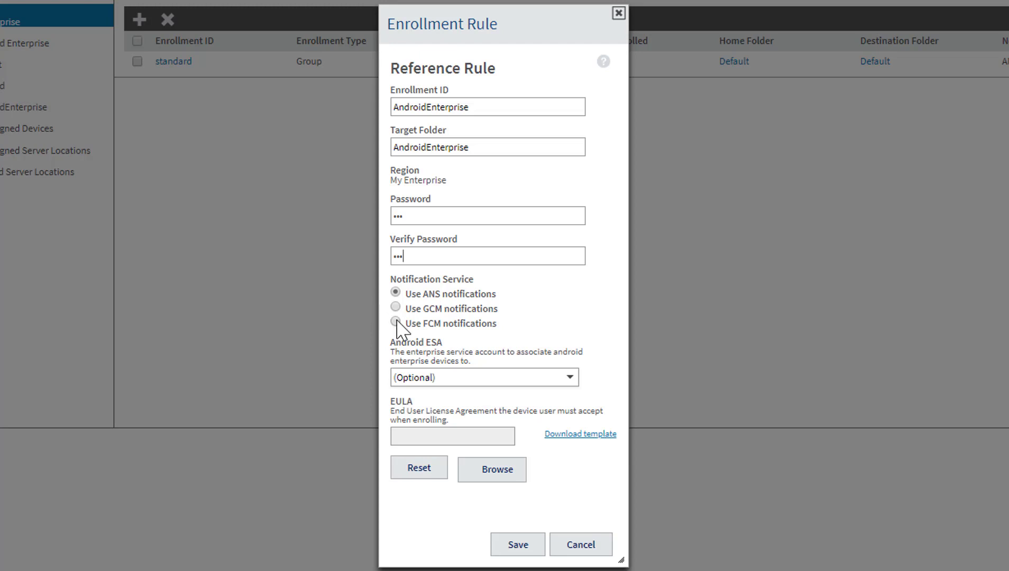
Switch the rule to FCM notifications, link it to the Ivanti service account, and save it
{"action": "left_click", "coordinate": [396, 322]}
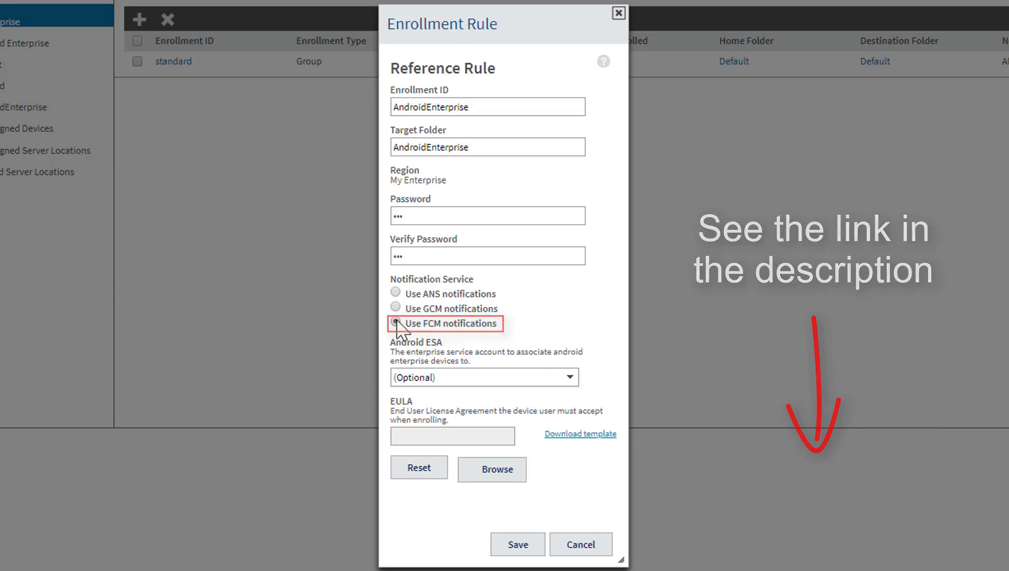
{"action": "left_click", "coordinate": [441, 378]}
{"action": "left_click", "coordinate": [437, 419]}
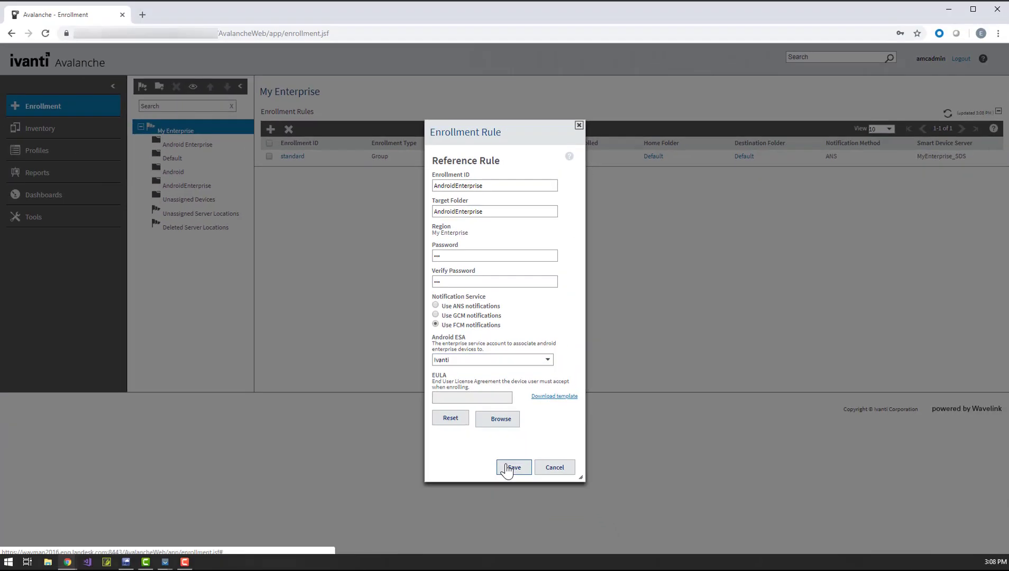
{"action": "left_click", "coordinate": [517, 544]}
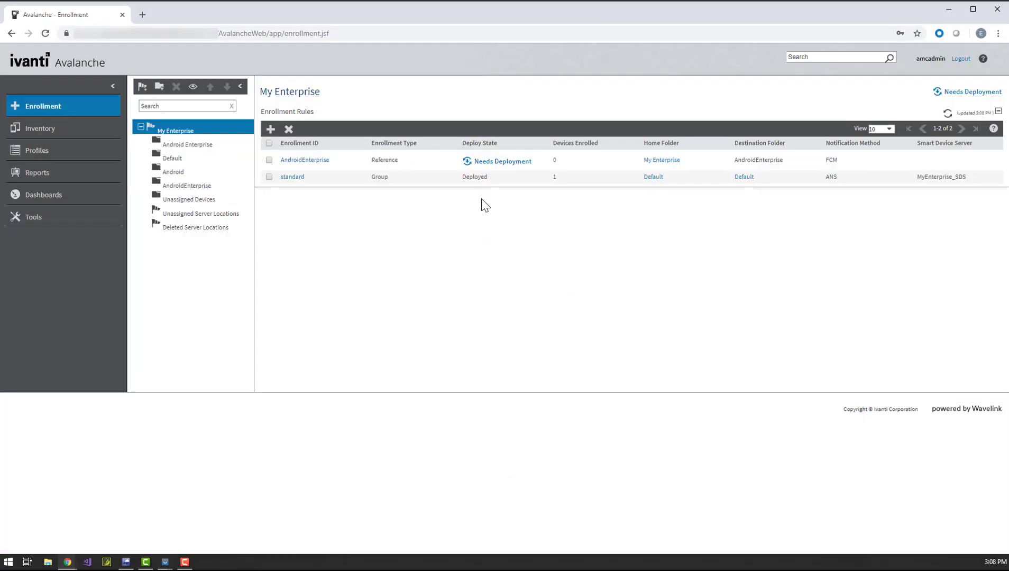
Deploy the pending rule changes now and bring the Nexus 5X emulator window forward
{"action": "left_click", "coordinate": [482, 163]}
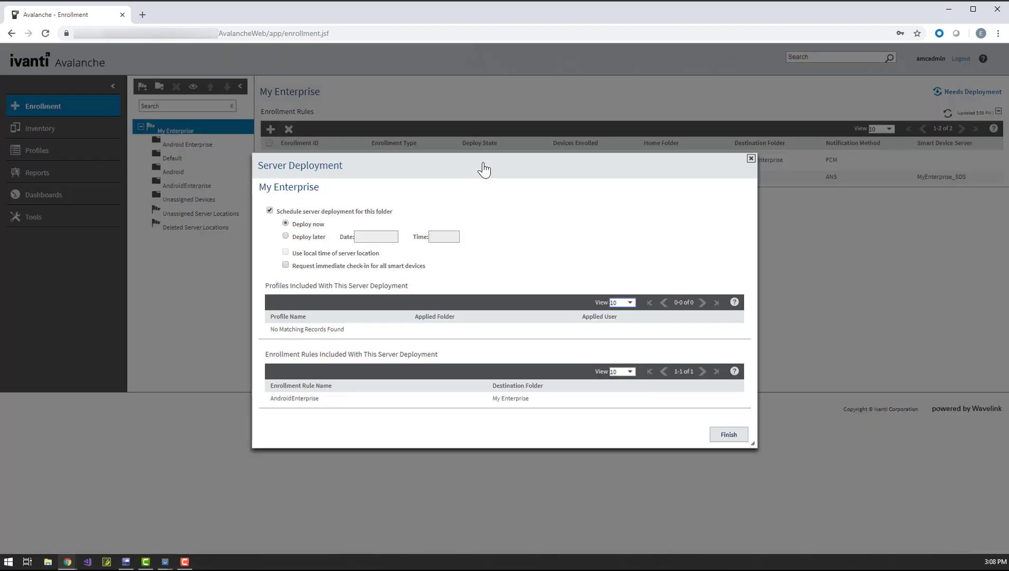
{"action": "left_click", "coordinate": [727, 435]}
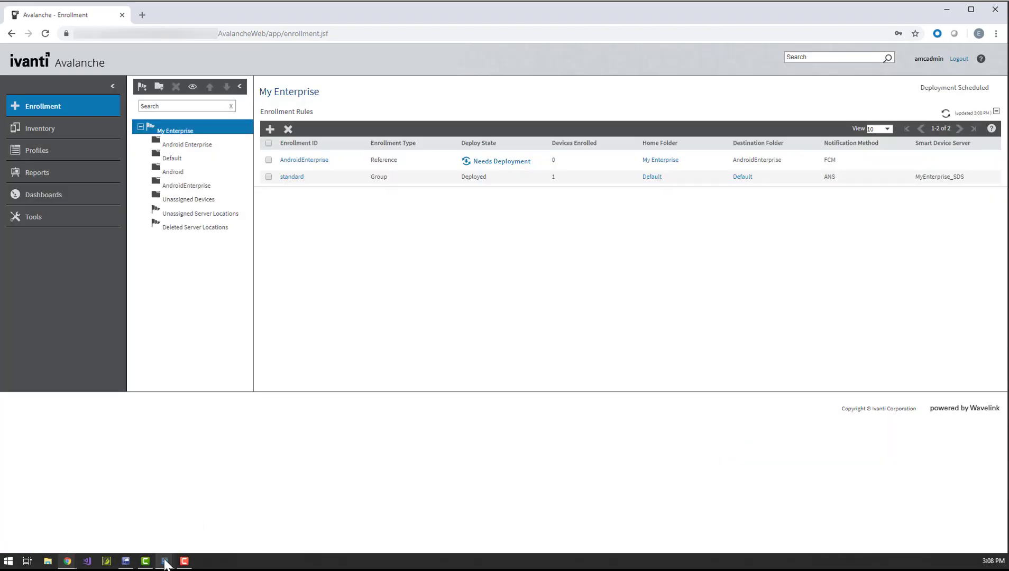
{"action": "mouse_move", "coordinate": [184, 551]}
{"action": "left_click", "coordinate": [200, 519]}
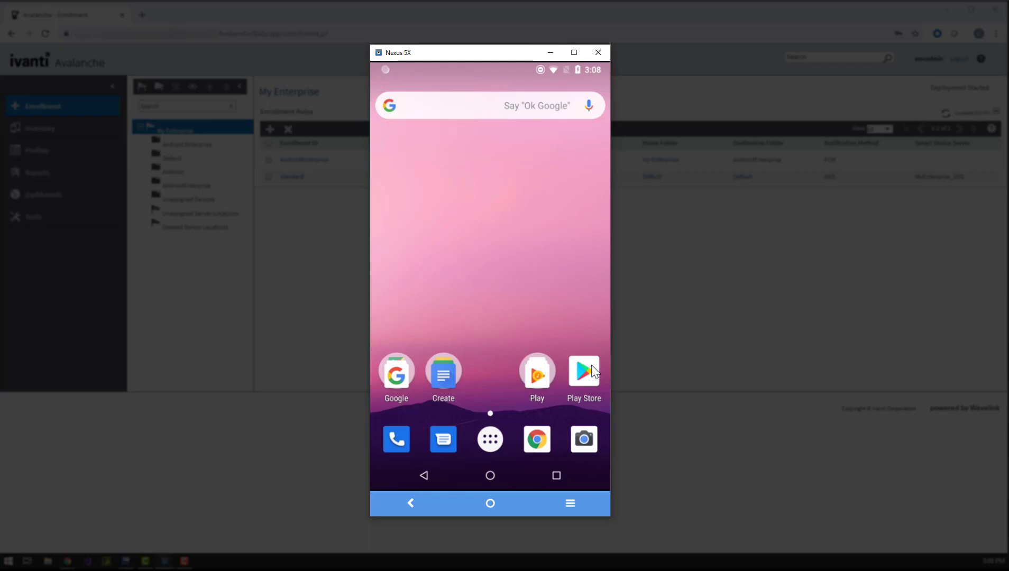
Install the Avalanche Android Enterprise app from the Play Store and launch it
{"action": "left_click", "coordinate": [591, 369]}
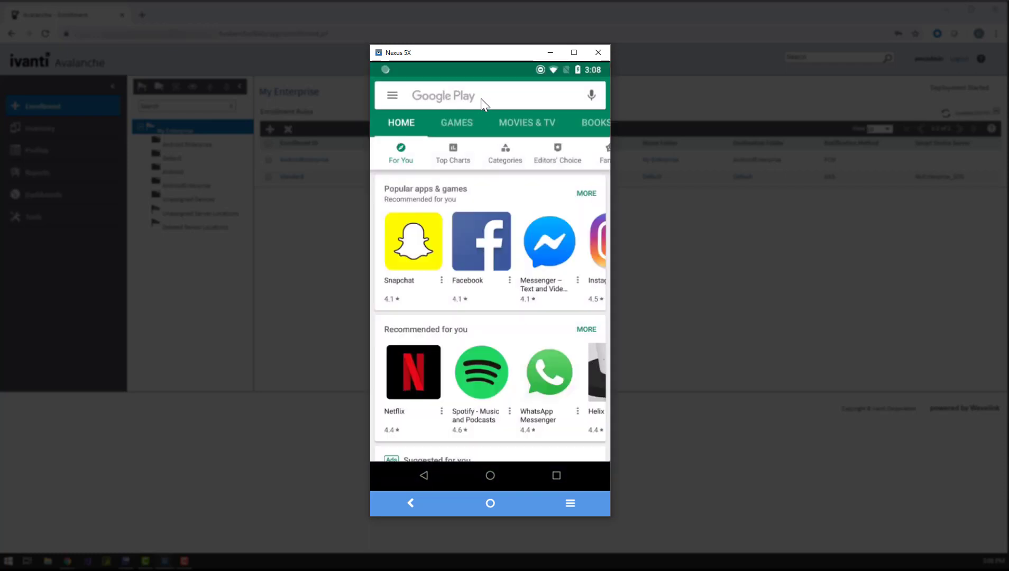
{"action": "left_click", "coordinate": [480, 99]}
{"action": "left_click", "coordinate": [477, 128]}
{"action": "left_click", "coordinate": [478, 132]}
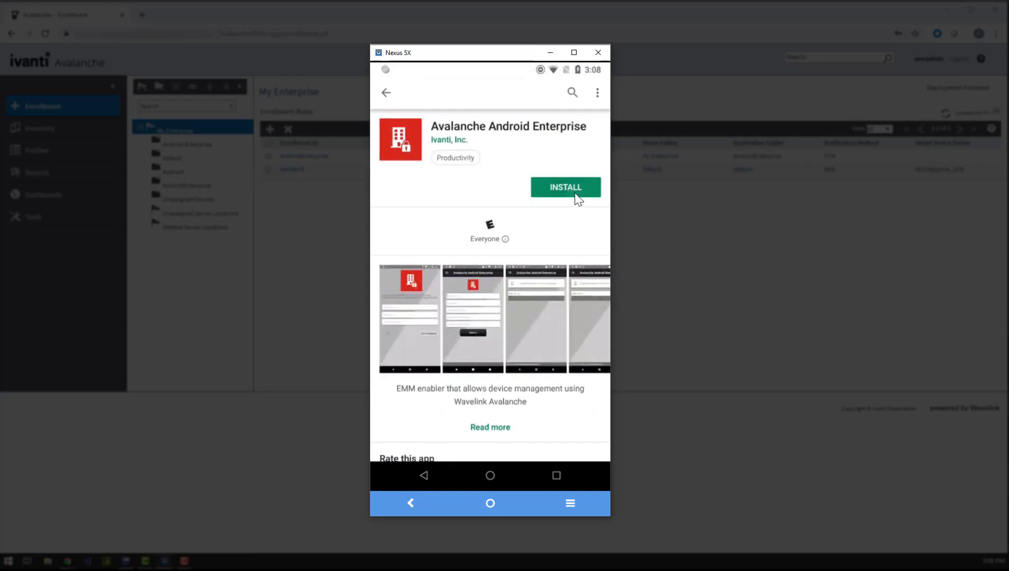
{"action": "left_click", "coordinate": [576, 194]}
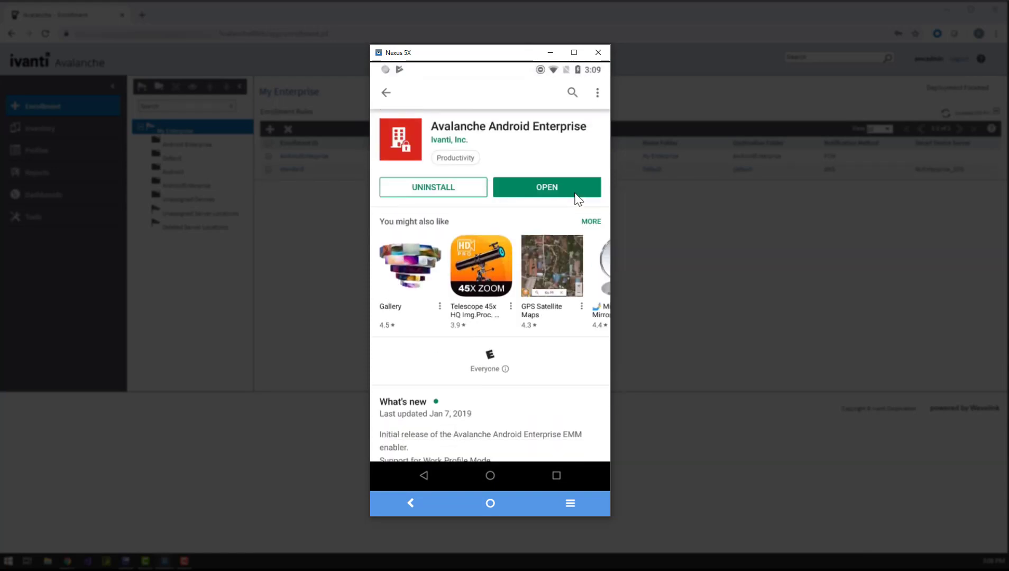
{"action": "left_click", "coordinate": [560, 188]}
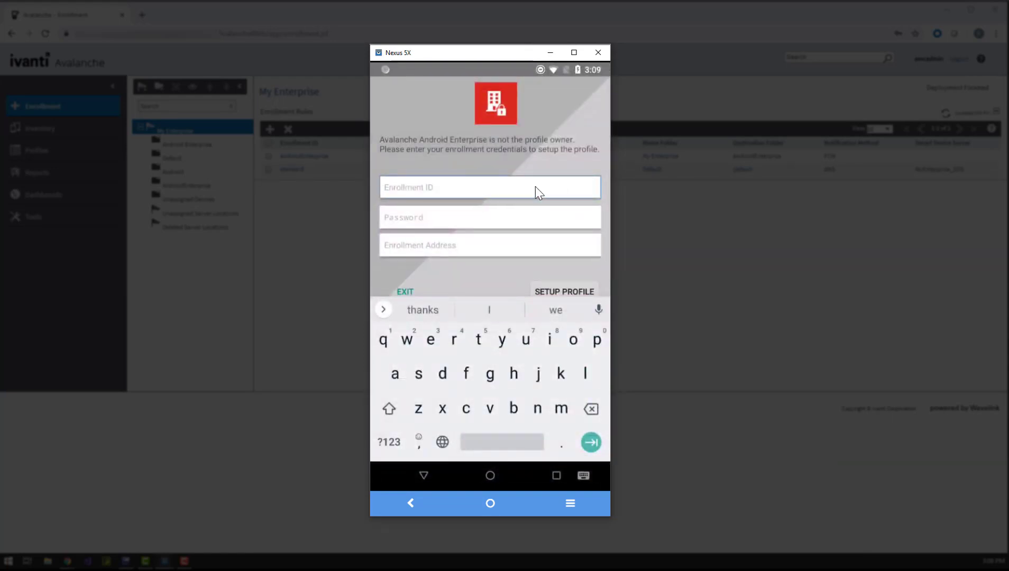
Enroll with user 'AndroidEnterprise', its password and server avalanche.wavelink.com, accepting work profile creation
{"action": "type", "text": "AndroidEnterprise"}
{"action": "key", "text": "Tab"}
{"action": "type", "text": "ava"}
{"action": "key", "text": "Tab"}
{"action": "type", "text": "avalanche.wavelink.com"}
{"action": "key", "text": "Escape"}
{"action": "left_click", "coordinate": [567, 285]}
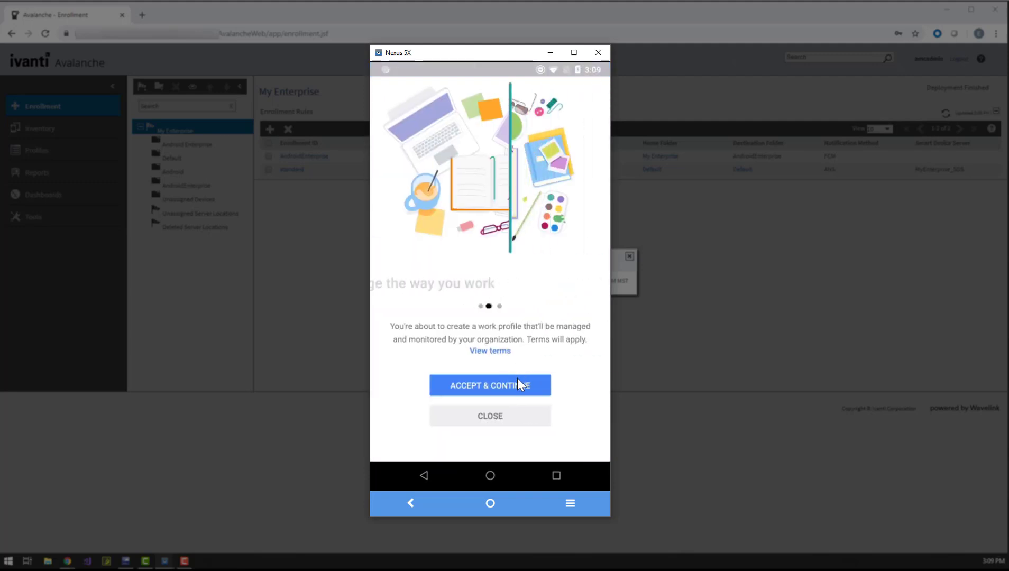
{"action": "left_click", "coordinate": [517, 380]}
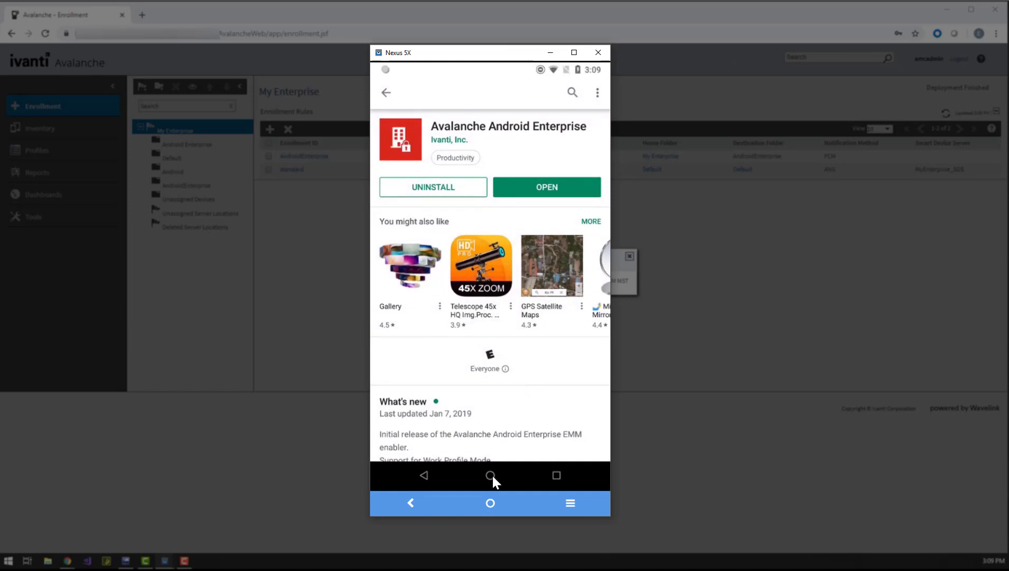
Launch the work-profile Avalanche app from the app drawer and enroll the device
{"action": "left_click", "coordinate": [491, 475]}
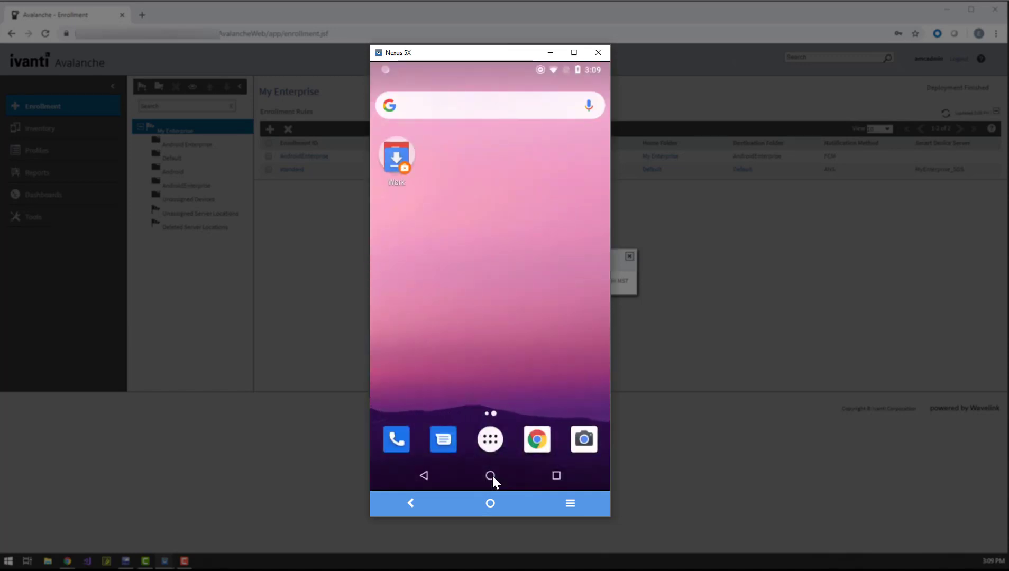
{"action": "left_click", "coordinate": [491, 446]}
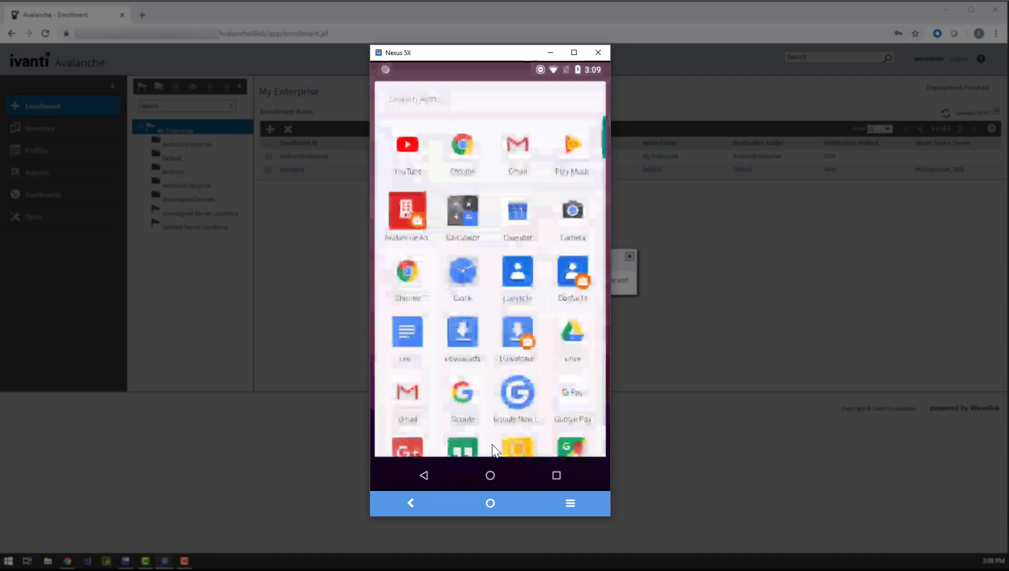
{"action": "left_click", "coordinate": [401, 211]}
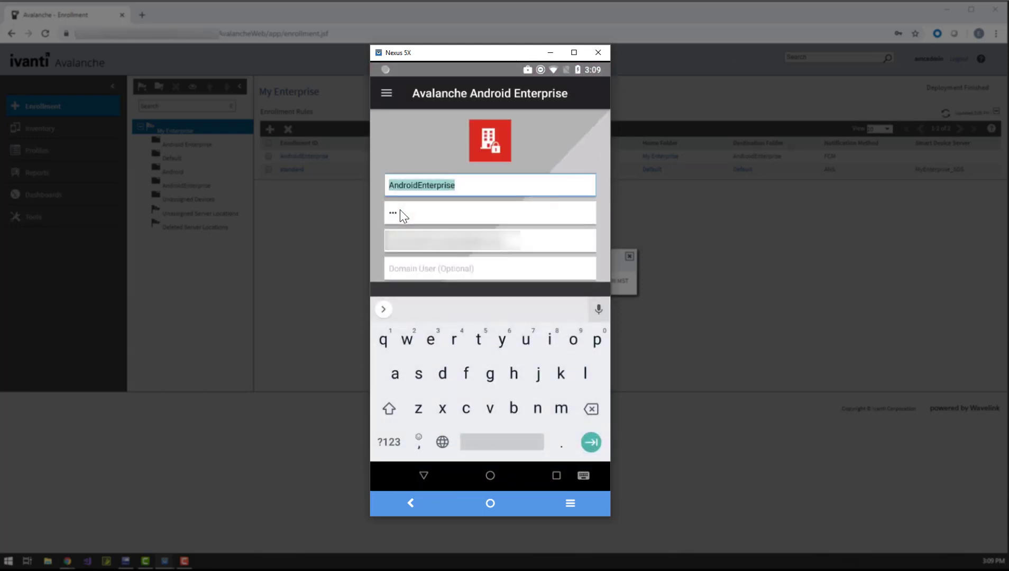
{"action": "key", "text": "Escape"}
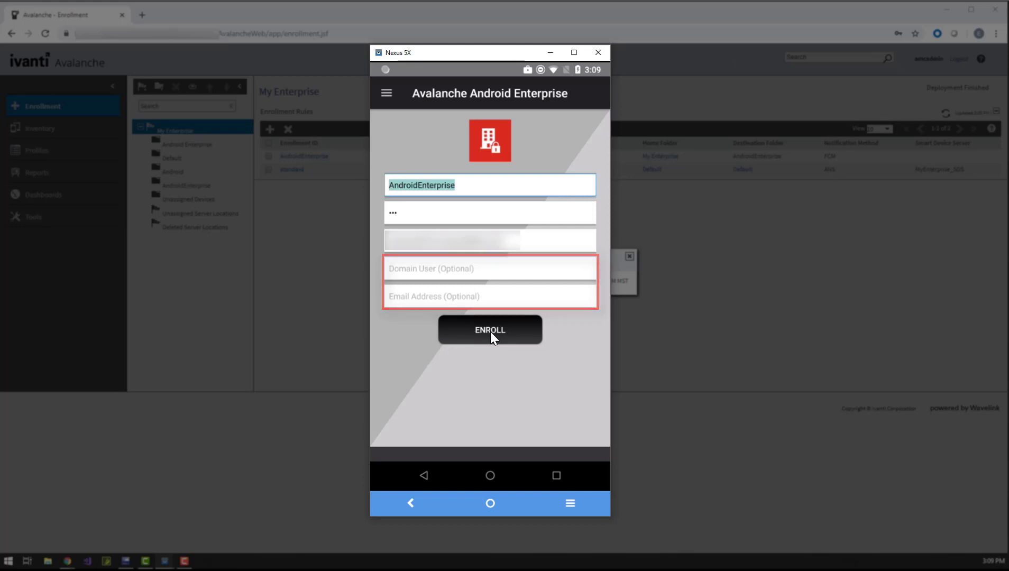
{"action": "left_click", "coordinate": [490, 330]}
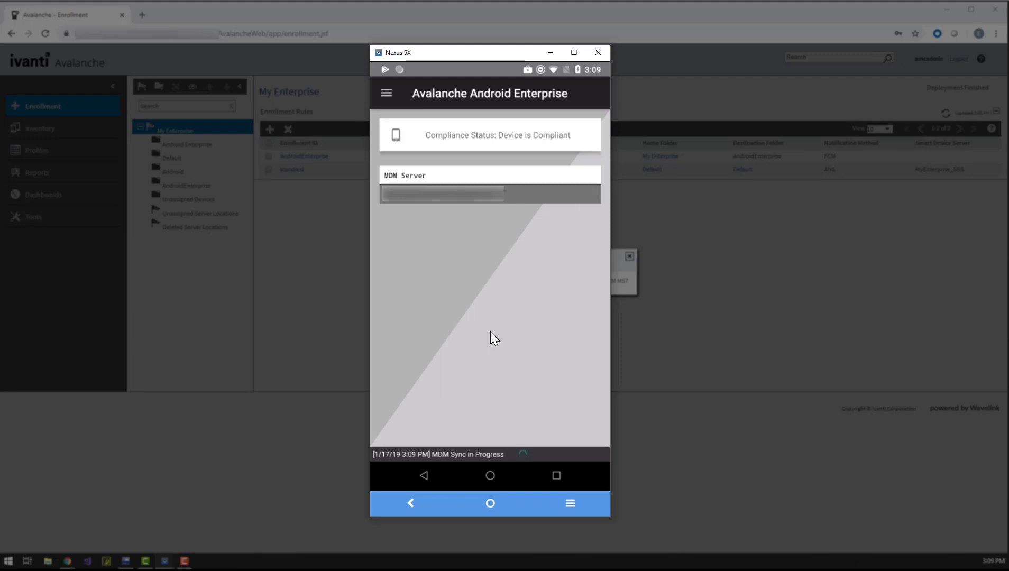
View the Avalanche app's Settings, then open the home screen's Work folder of profile apps
{"action": "left_click", "coordinate": [383, 94]}
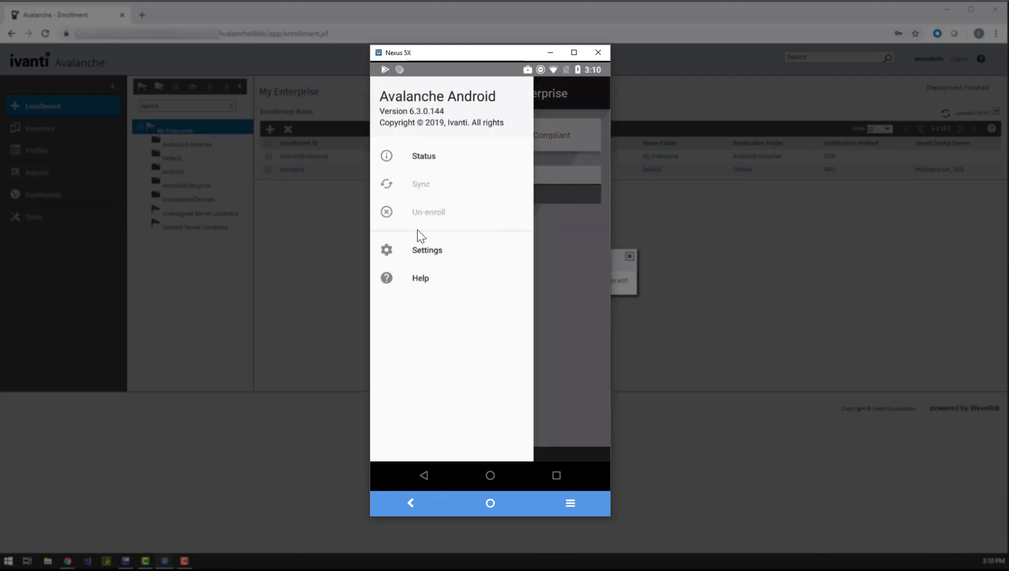
{"action": "left_click", "coordinate": [426, 252]}
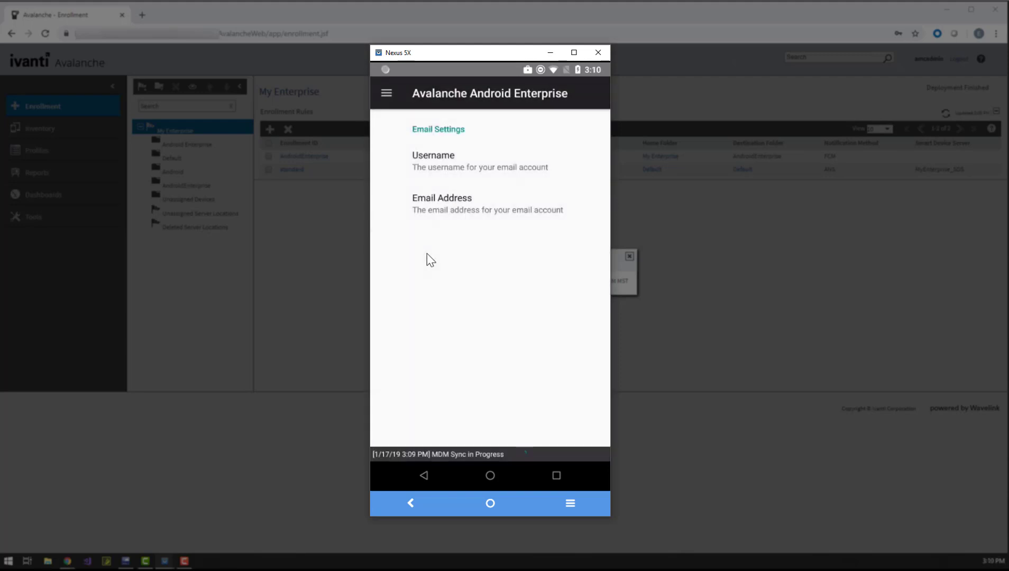
{"action": "left_click", "coordinate": [491, 475]}
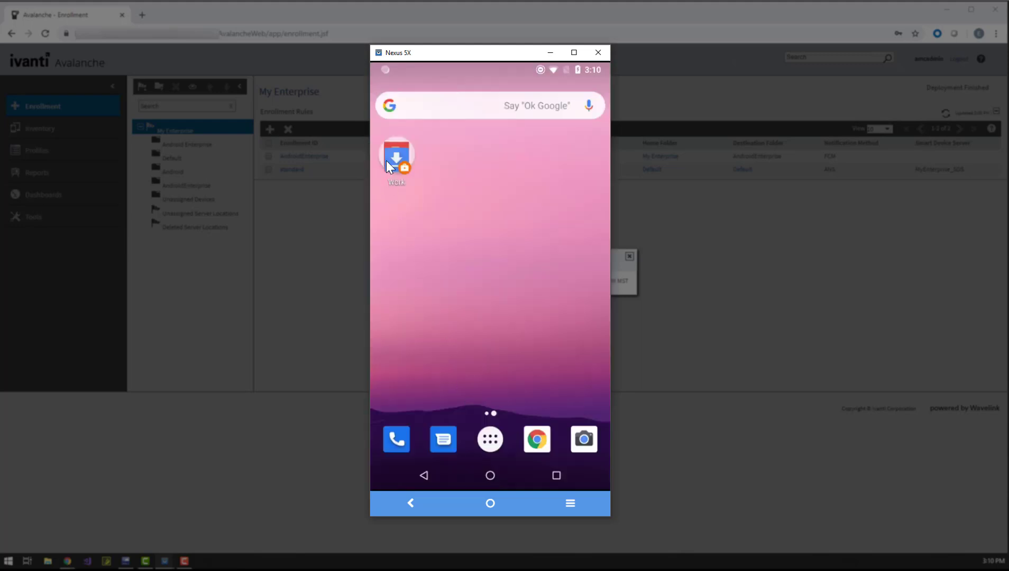
{"action": "left_click", "coordinate": [386, 160]}
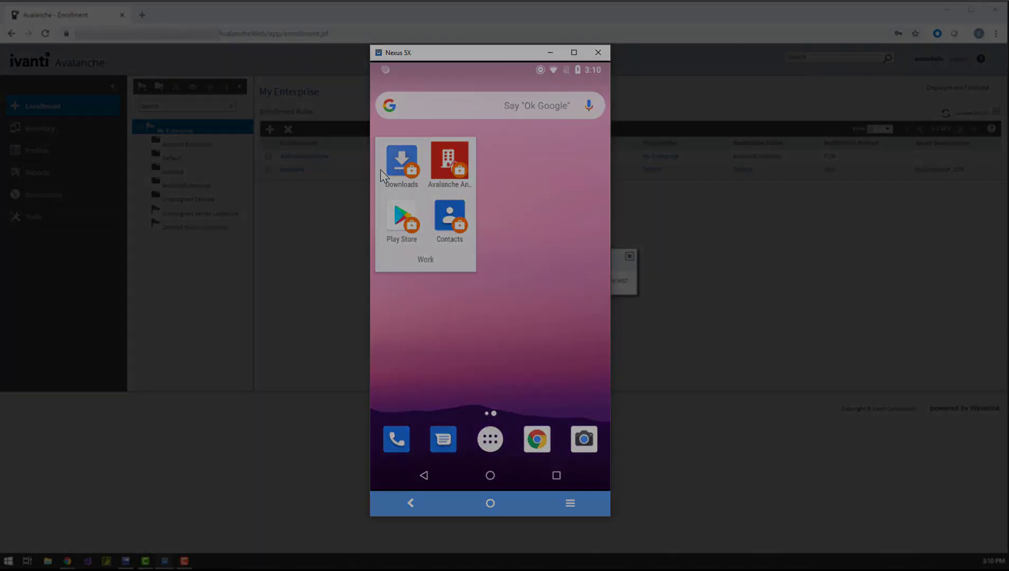